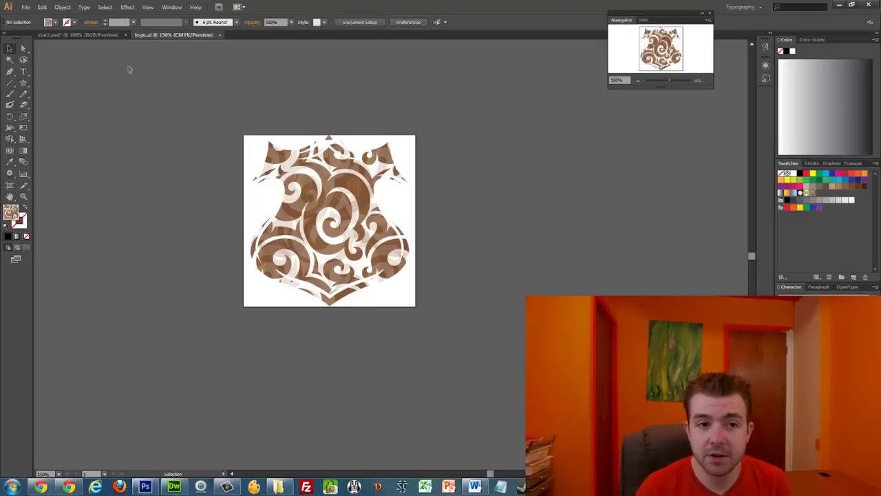
Save the badge artwork to the Desktop as logo.svg using the SVG (*.SVG) format.
click(28, 8)
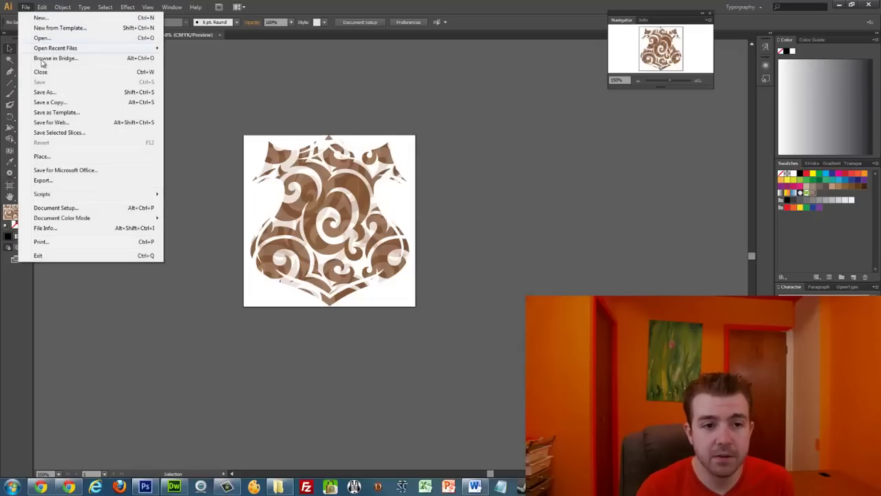
click(69, 93)
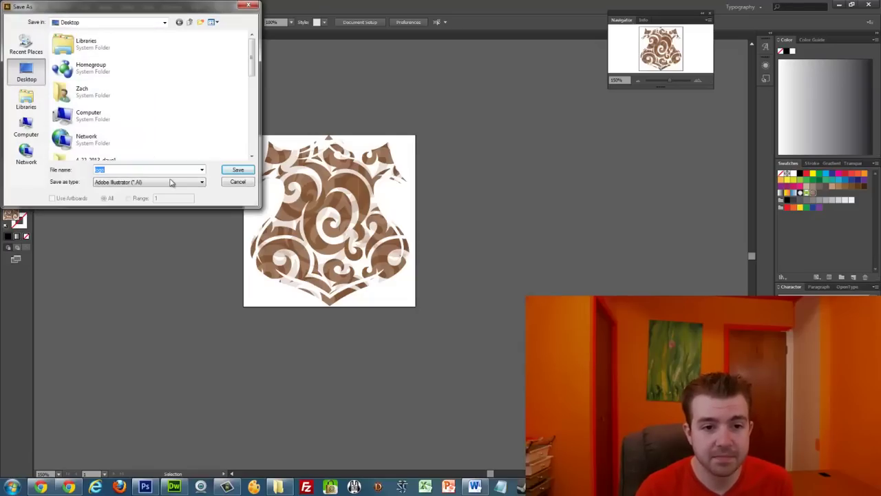
click(172, 182)
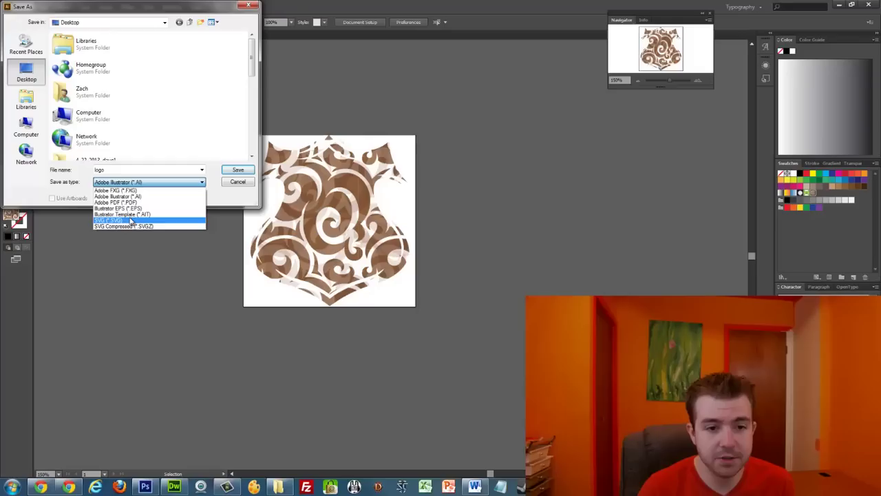
click(134, 220)
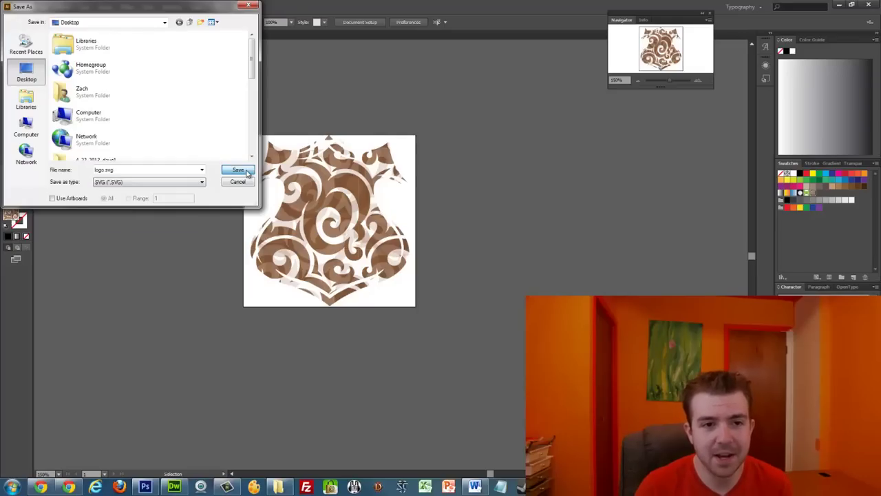
click(238, 170)
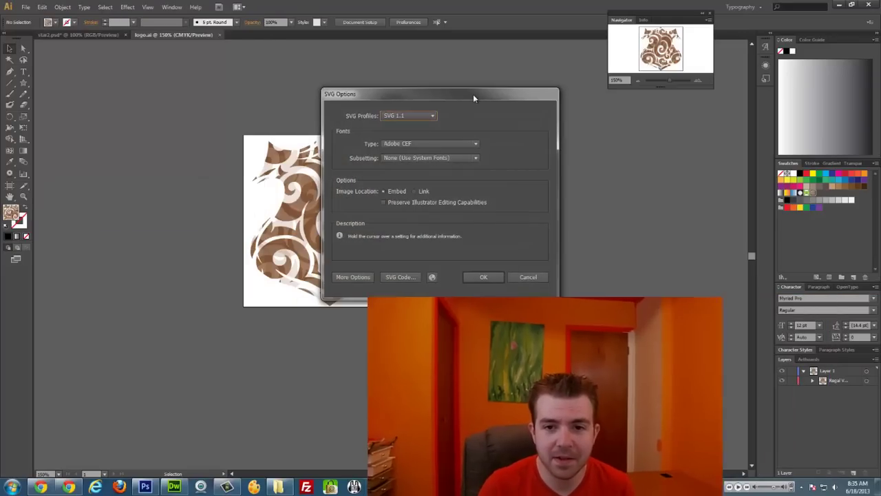
Try the SVG and Adobe CEF font types, then set Fonts Type to Convert to outline.
drag(474, 93, 531, 94)
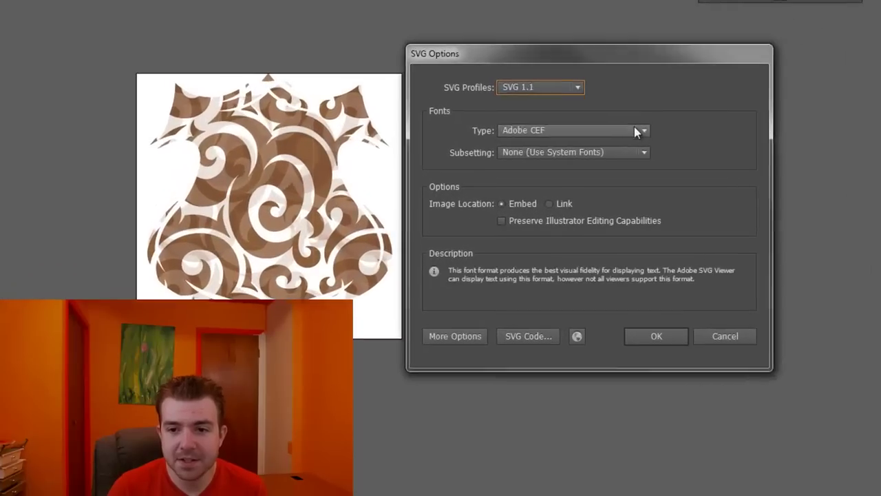
click(502, 143)
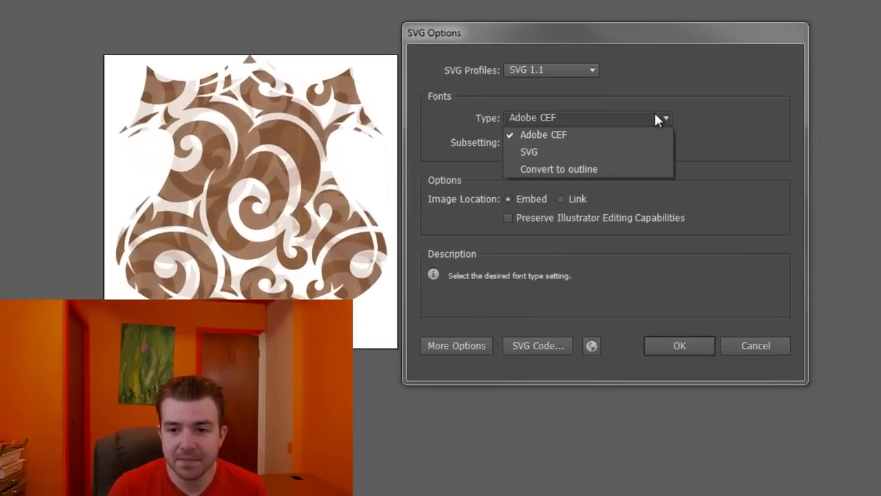
click(620, 170)
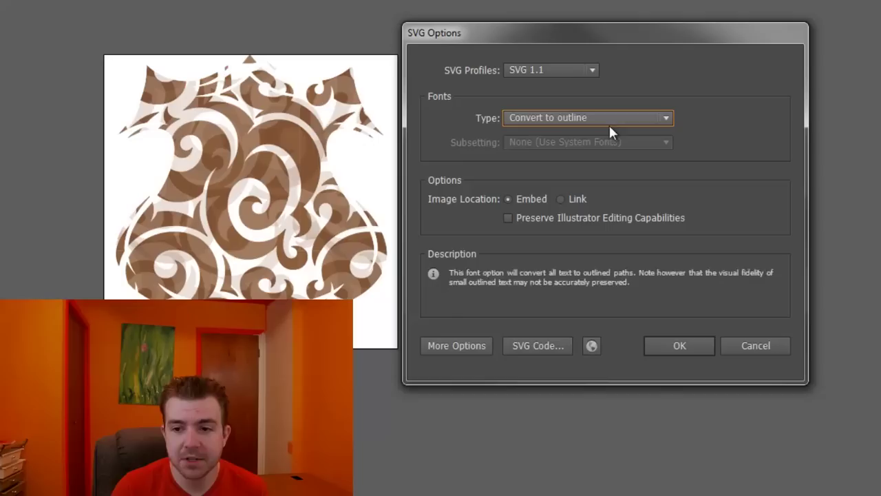
mouse_move(580, 114)
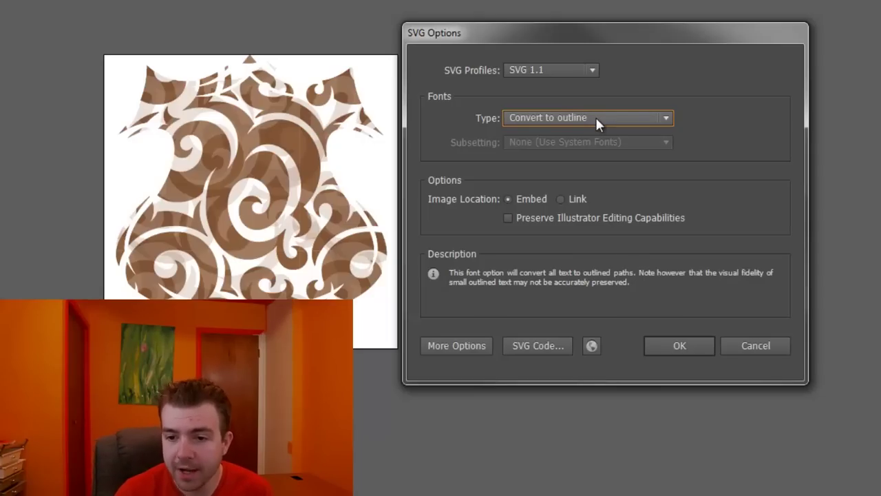
click(596, 123)
click(598, 150)
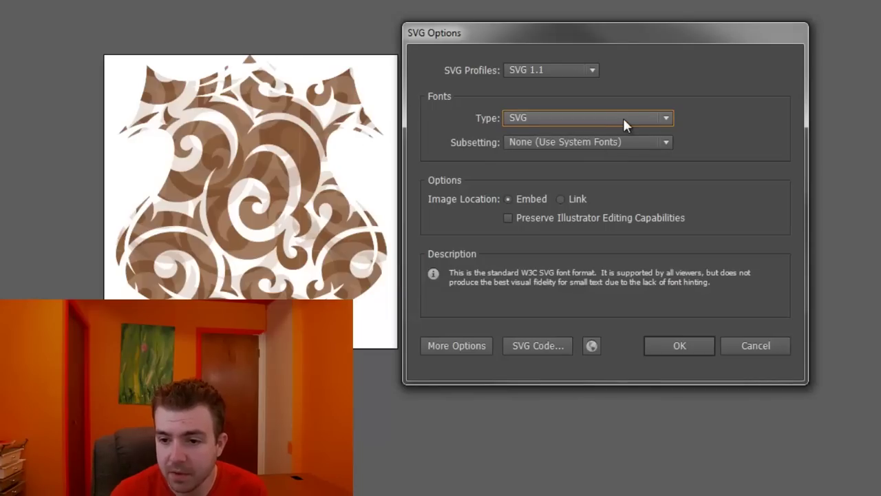
click(530, 118)
click(540, 131)
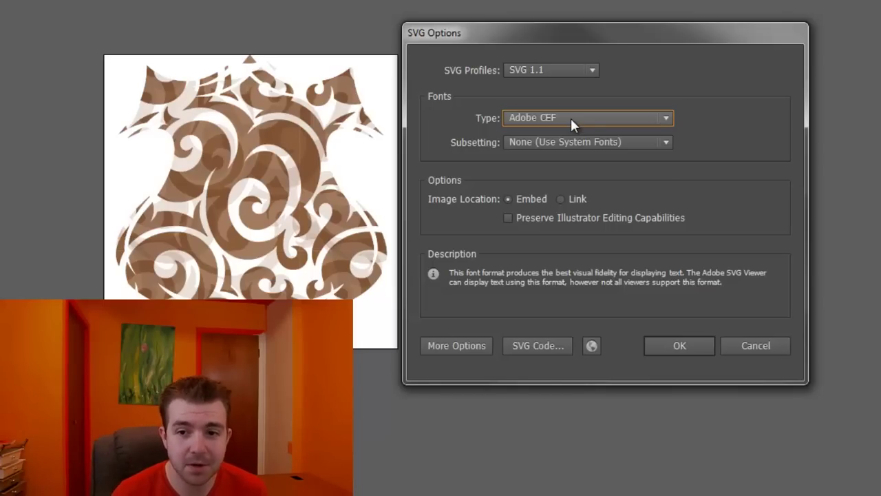
click(570, 118)
click(568, 169)
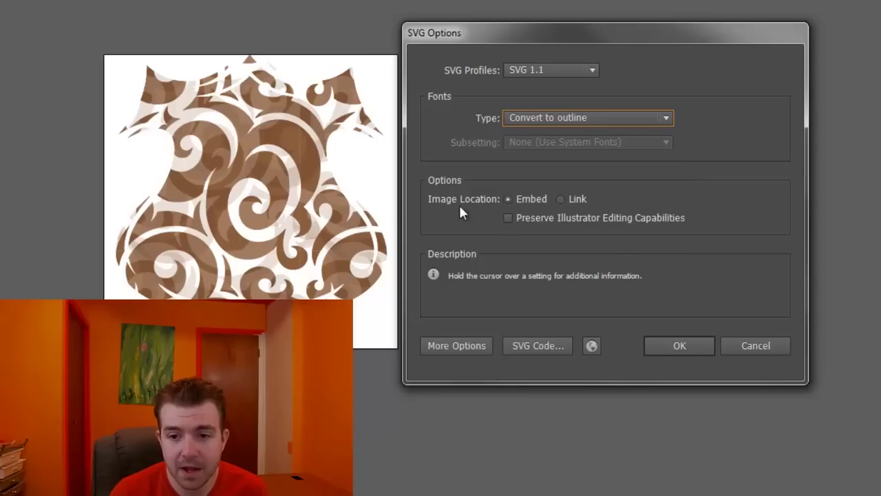
Set Image Location to Link and confirm the SVG Options with OK.
mouse_move(516, 201)
mouse_move(584, 202)
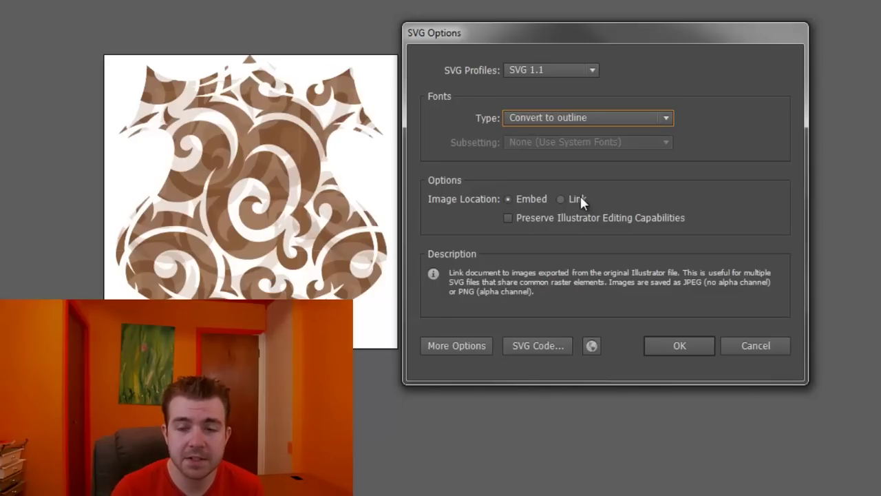
click(578, 198)
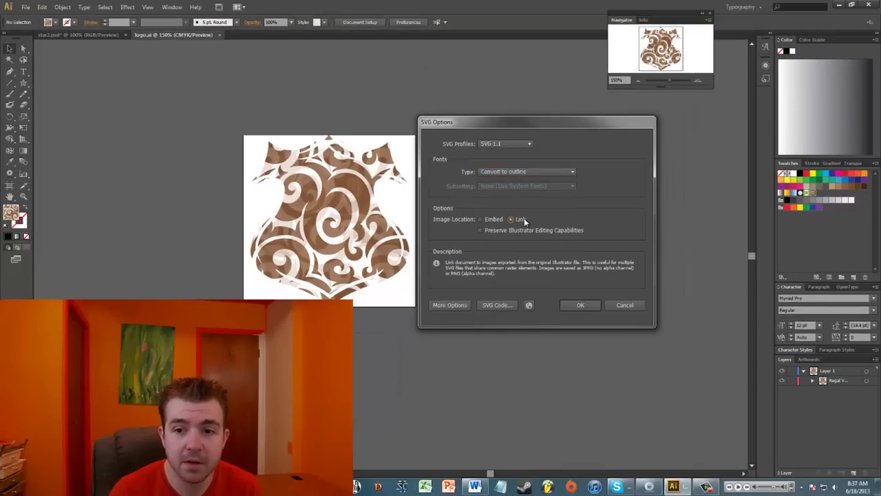
click(581, 305)
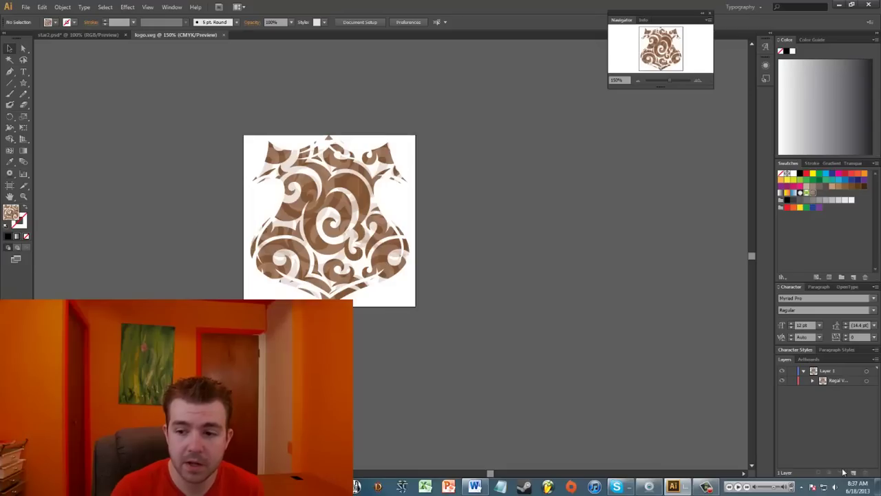
Move the logo file into open desktop space, then select the whole badge artwork in Illustrator.
click(878, 489)
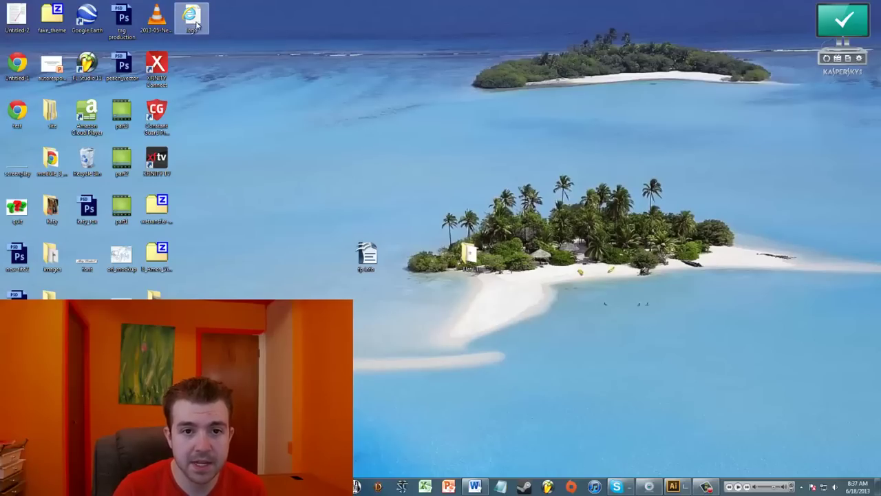
drag(197, 17, 372, 113)
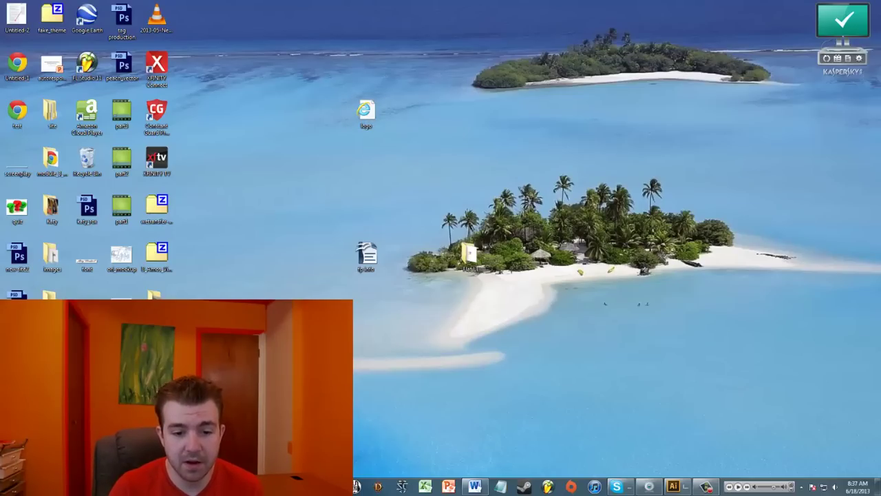
click(673, 487)
click(411, 173)
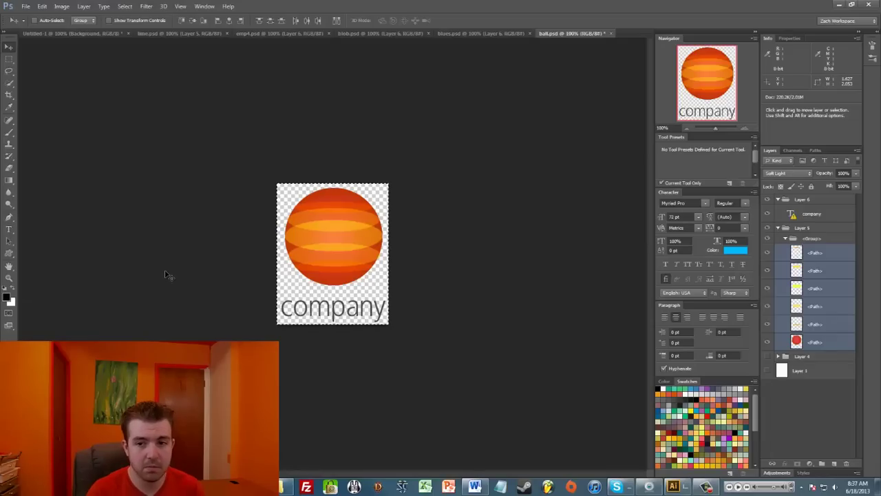
Paste the badge into a new default document as a Smart Object.
key(ctrl+n)
key(Return)
key(ctrl+v)
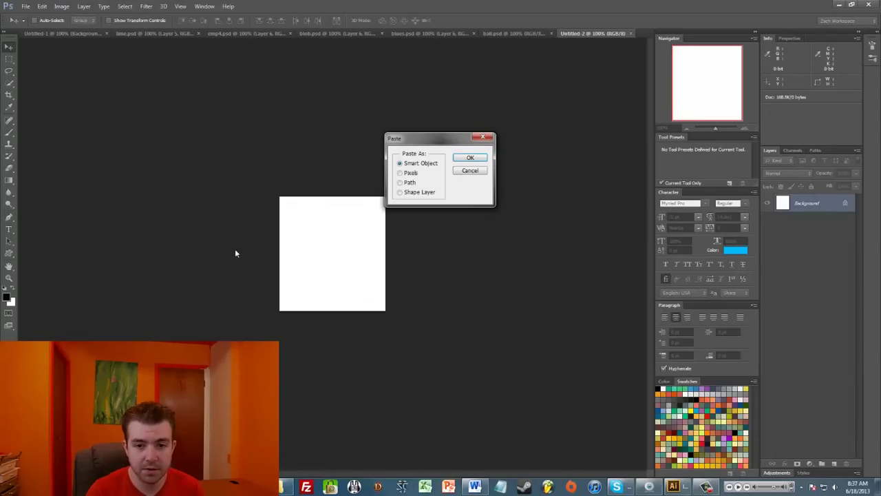
click(470, 158)
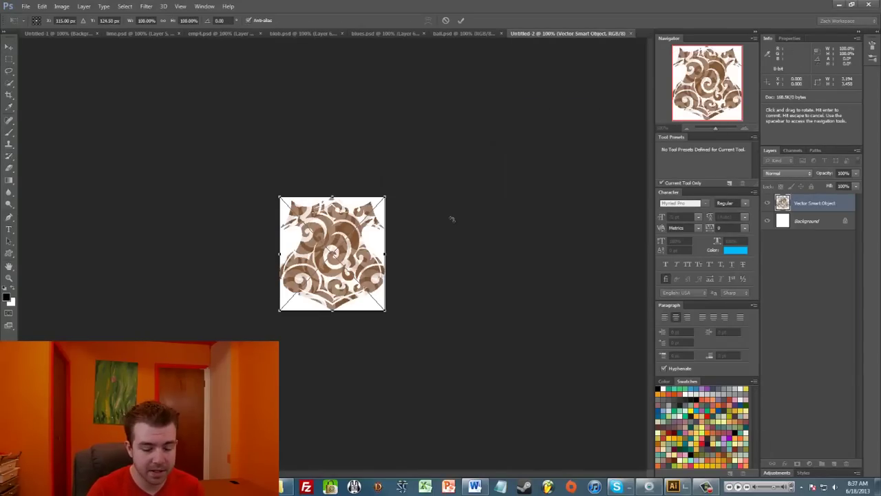
key(Return)
Resize the image to 100 px wide, then to 1000 px wide.
key(ctrl+alt+i)
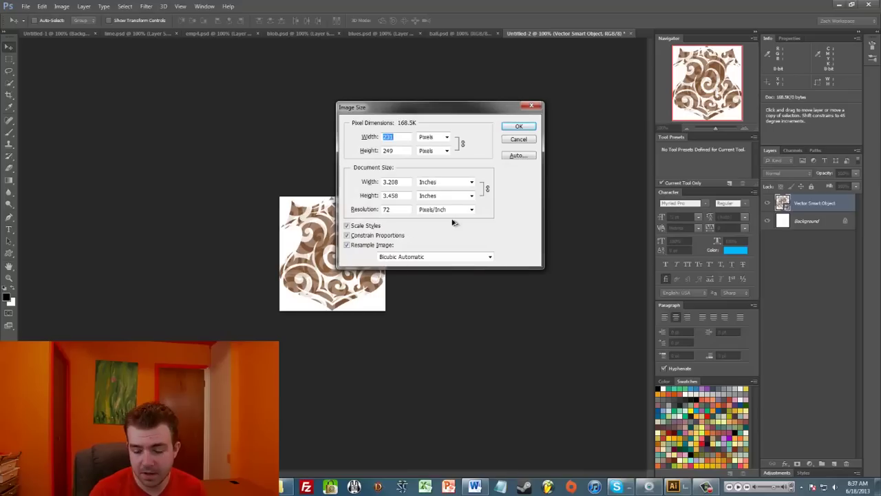
text(100)
key(Return)
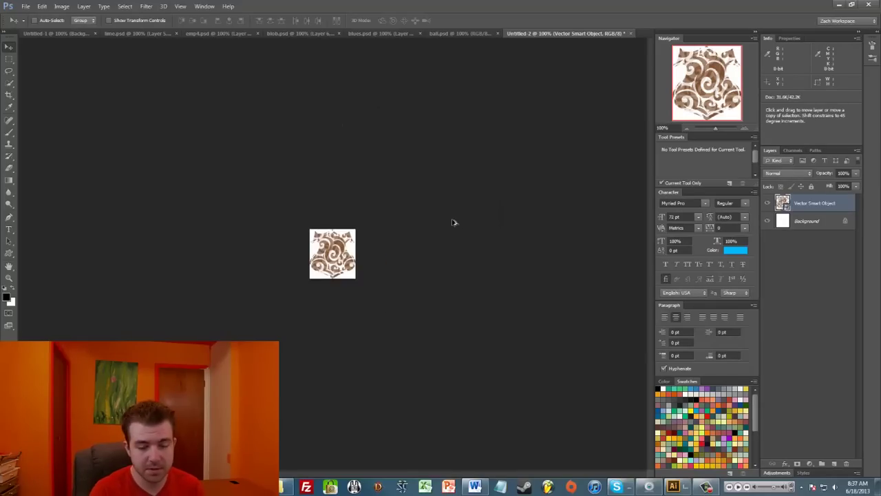
key(ctrl+alt+i)
text(1000)
key(Return)
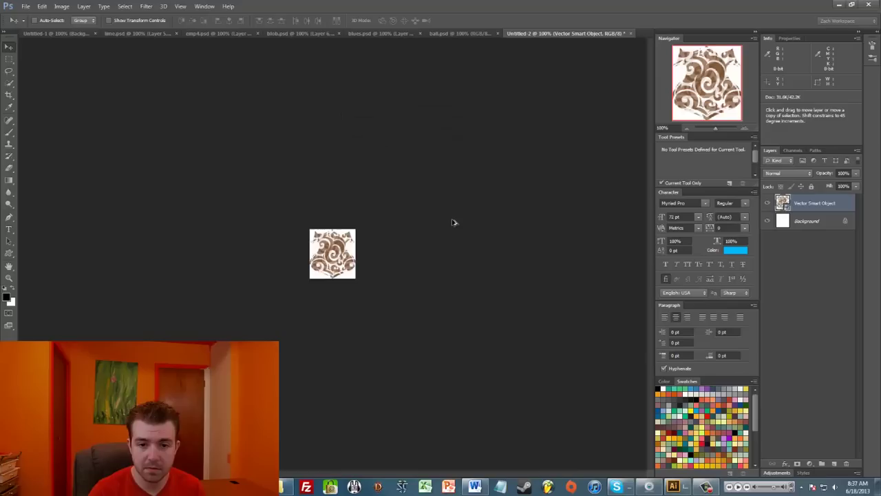
Save the image to the Desktop as a High-quality JPEG named logo.
key(ctrl+shift+s)
click(496, 241)
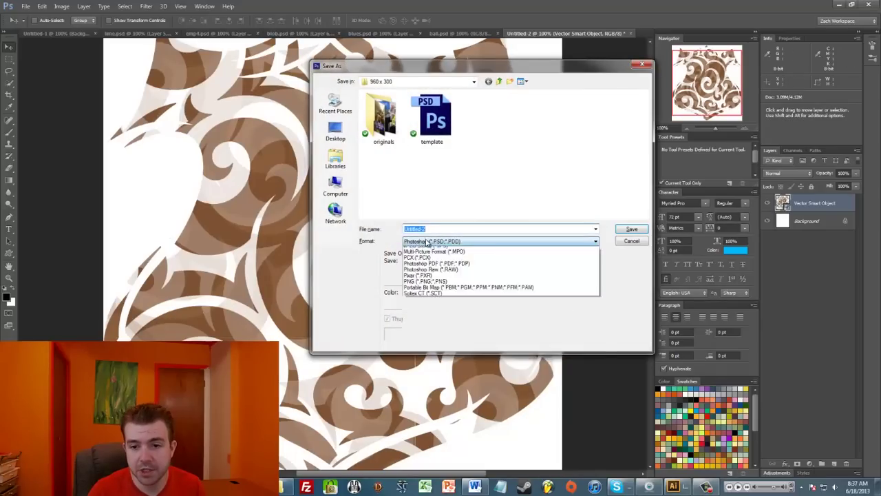
click(441, 303)
click(335, 131)
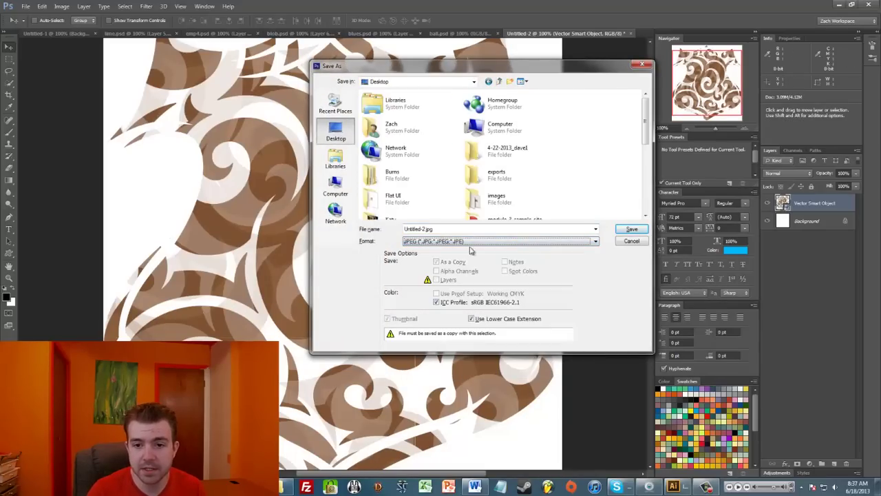
click(631, 229)
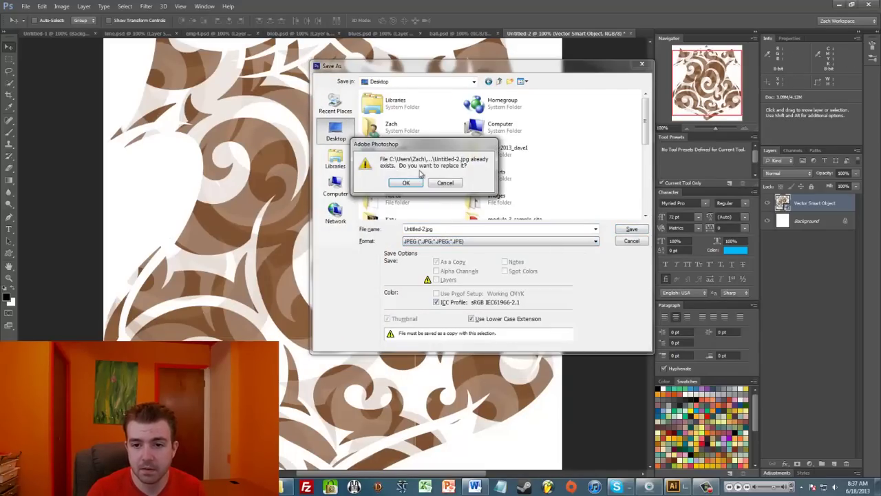
click(445, 183)
text(logo)
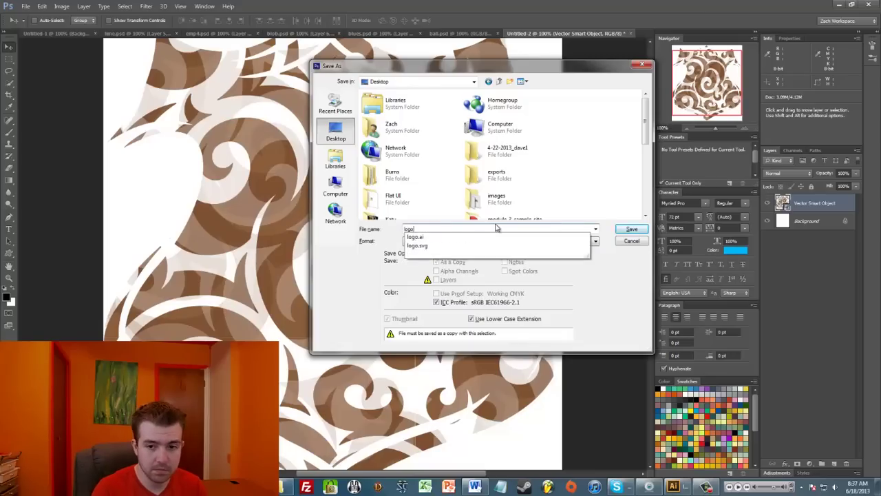
key(Return)
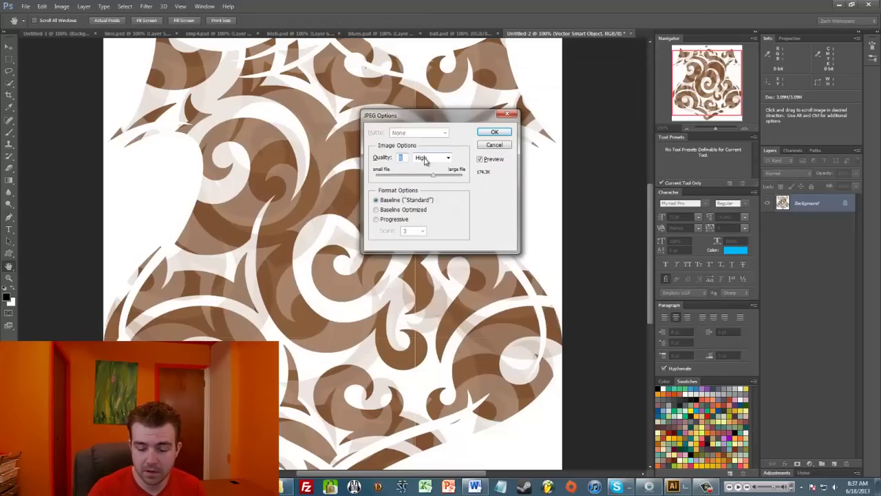
key(Return)
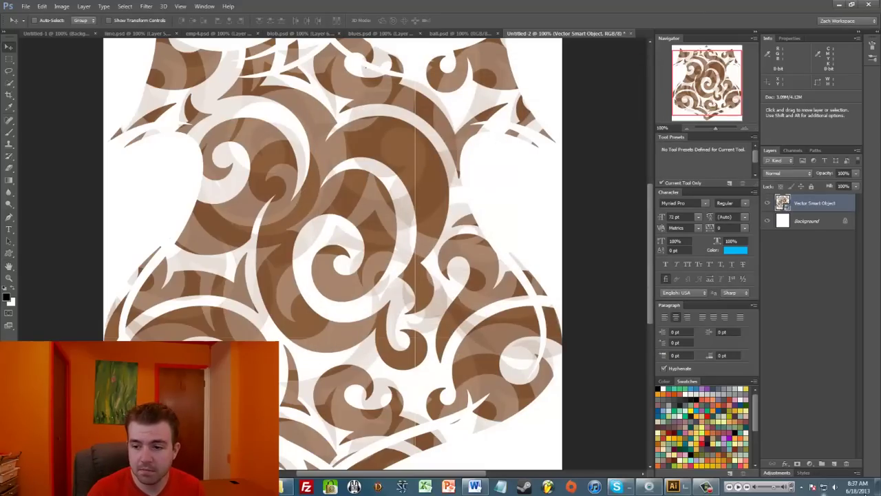
click(879, 488)
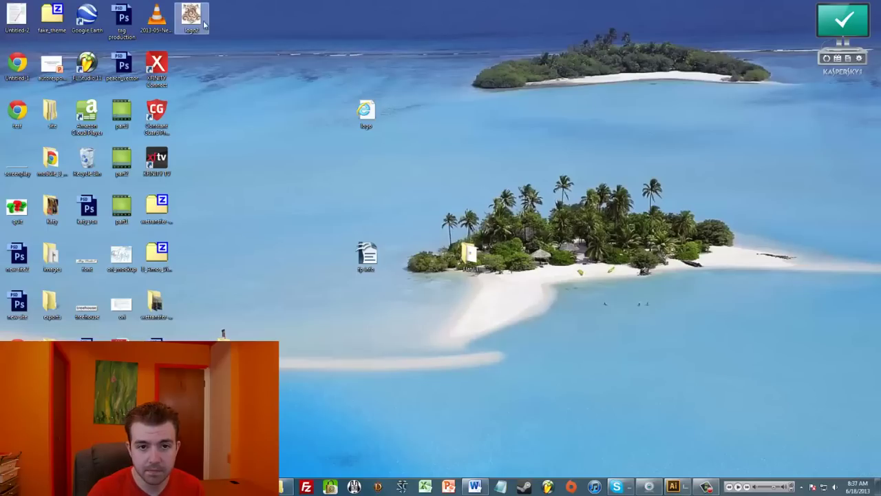
Place the logo2 JPEG beside logo.svg and check the SVG file's details.
drag(186, 15, 328, 108)
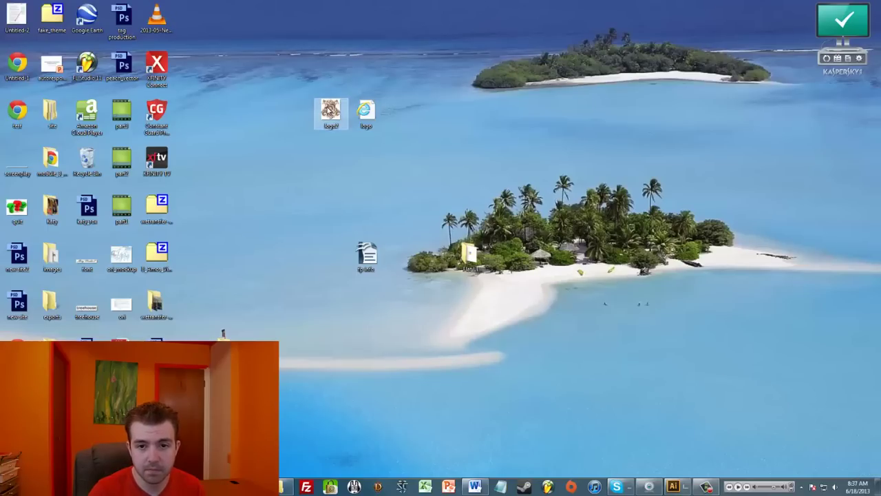
click(365, 110)
click(358, 149)
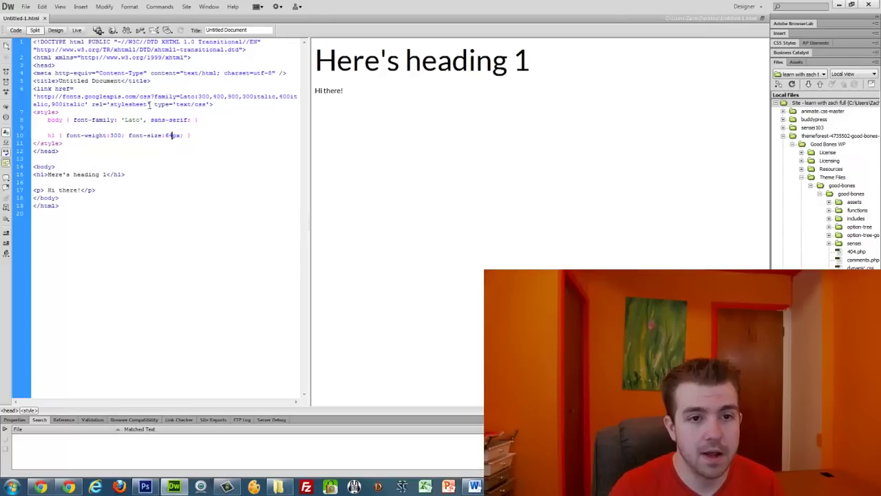
Insert an img tag with src logo.svg below the h1 heading.
click(137, 174)
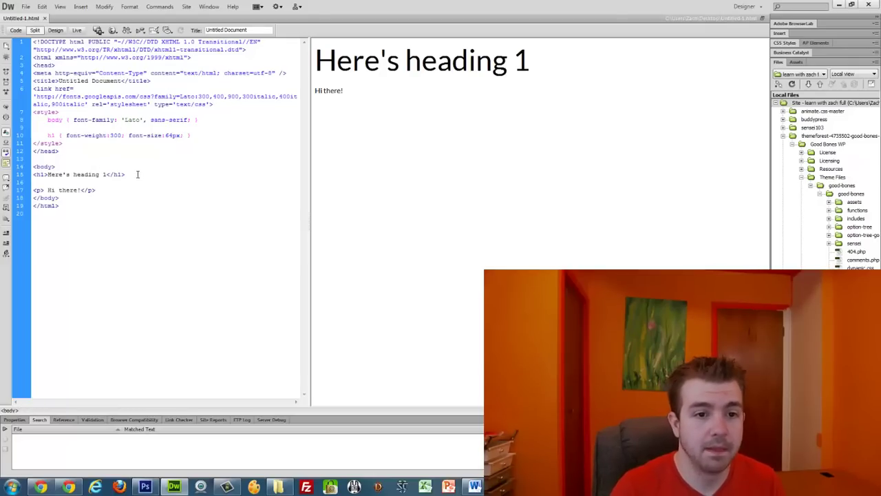
key(Return)
key(Return)
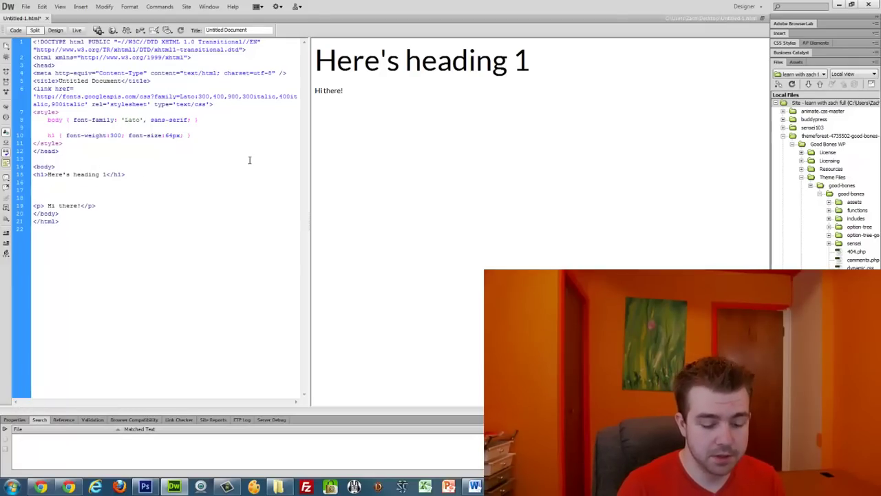
text(<img sr)
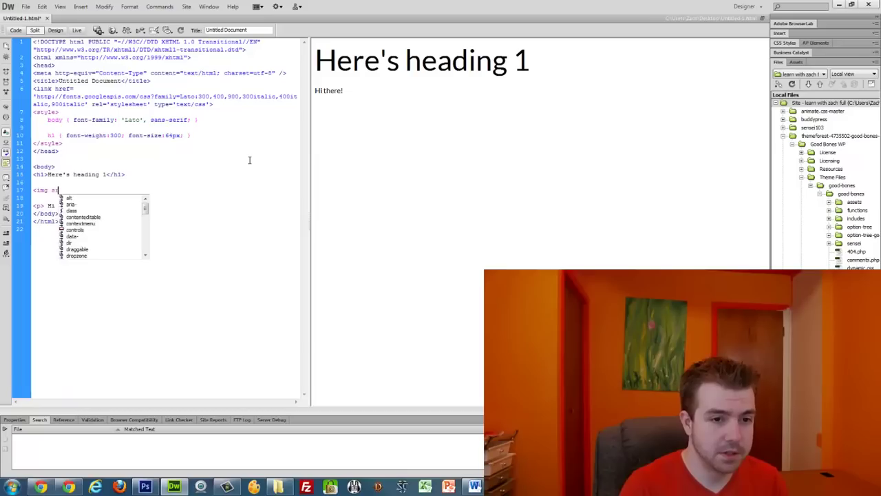
text(c=")
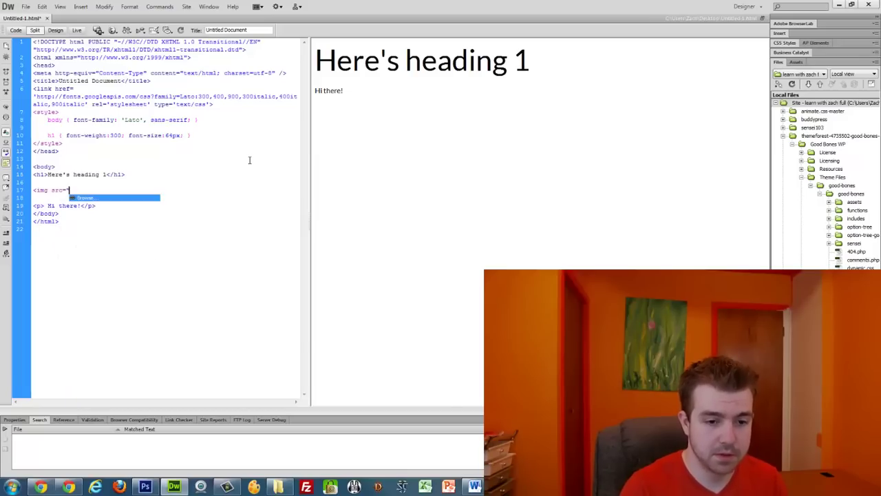
click(878, 489)
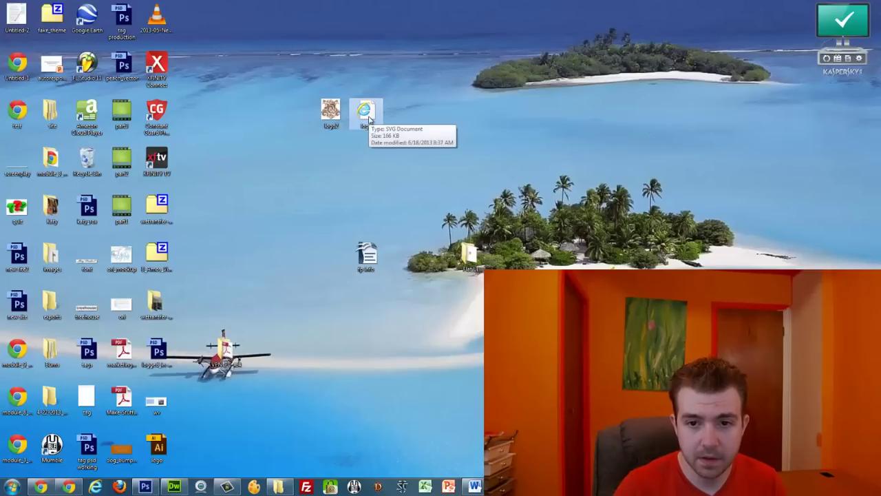
click(174, 486)
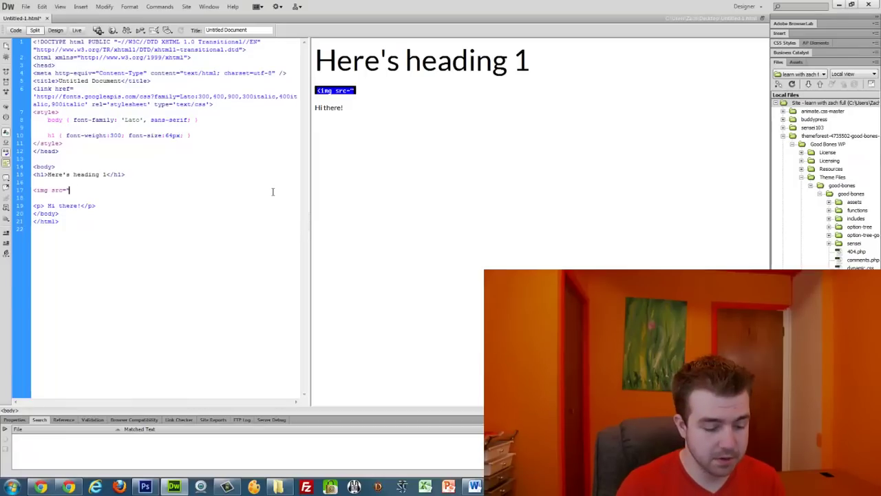
text(logo.svg" />)
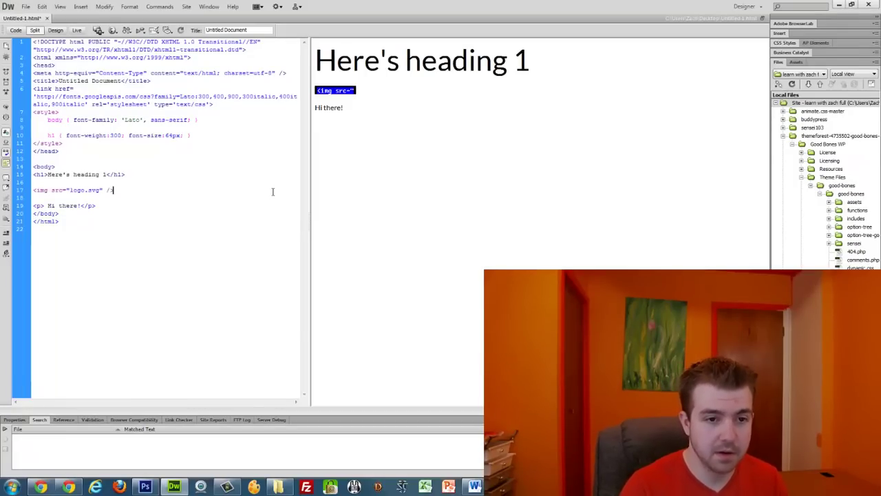
click(403, 191)
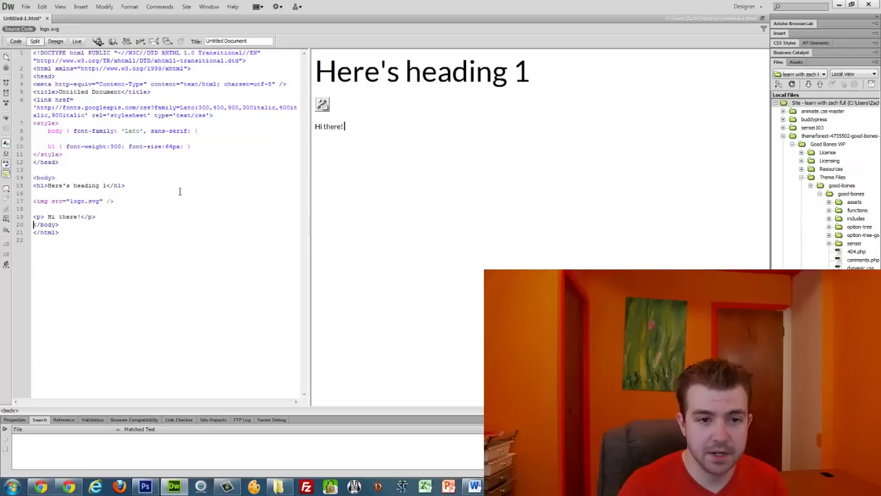
Add width="500" and a height attribute to the logo img tag.
click(103, 201)
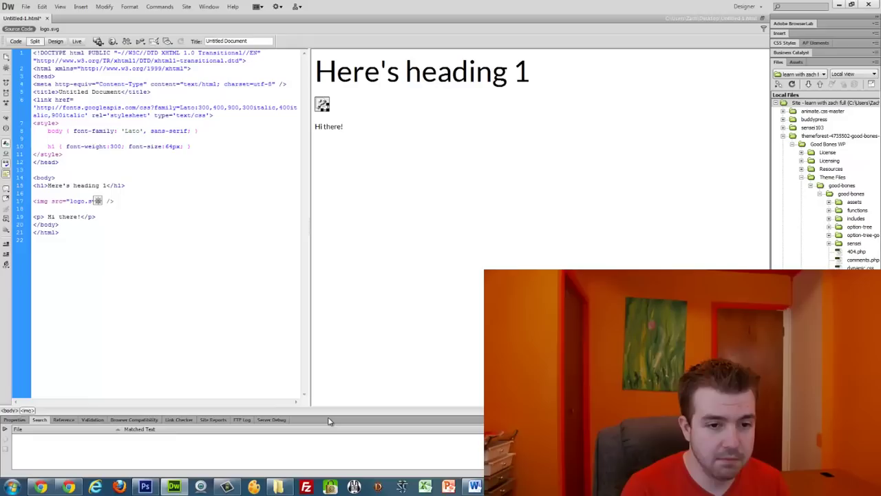
text(wid)
key(Return)
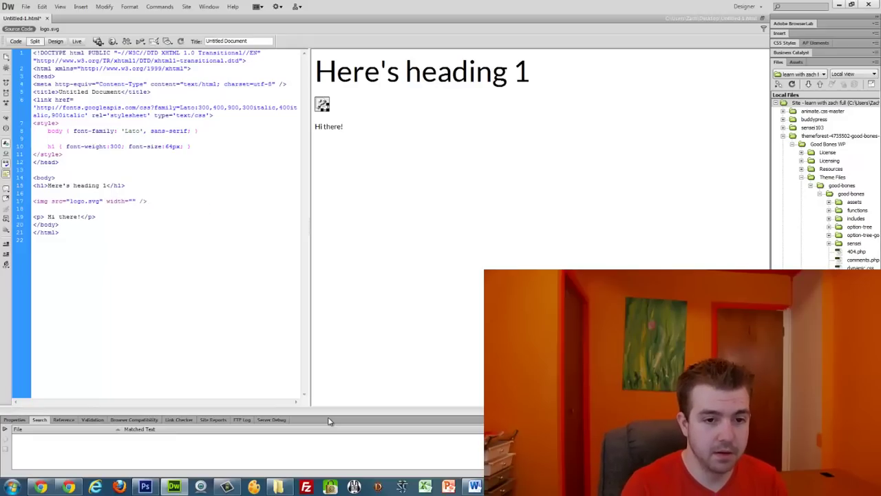
text(500)
key(Right)
text(height)
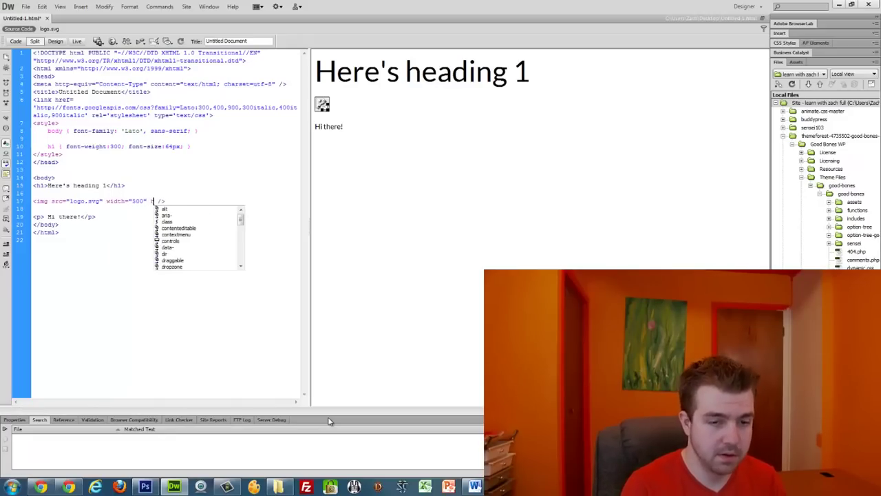
key(Return)
Set height to 500 and preview in Chrome, then raise width and height to 5000.
text(500)
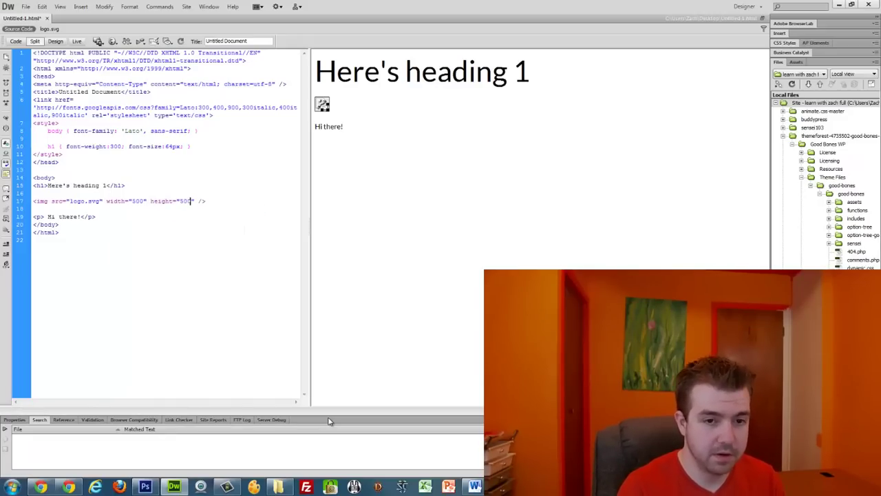
key(F12)
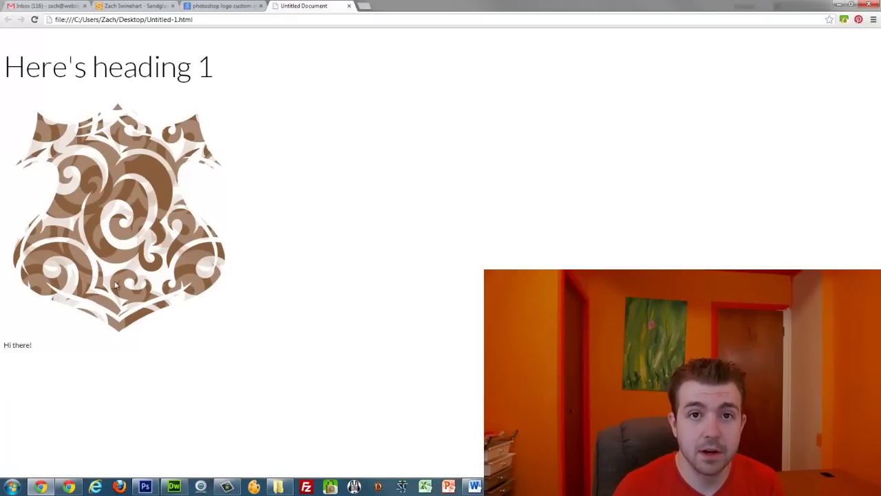
click(174, 487)
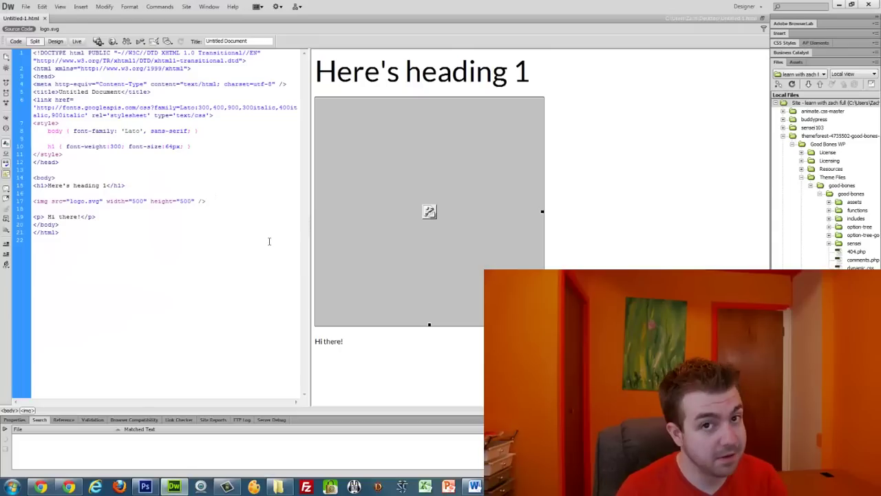
text(0)
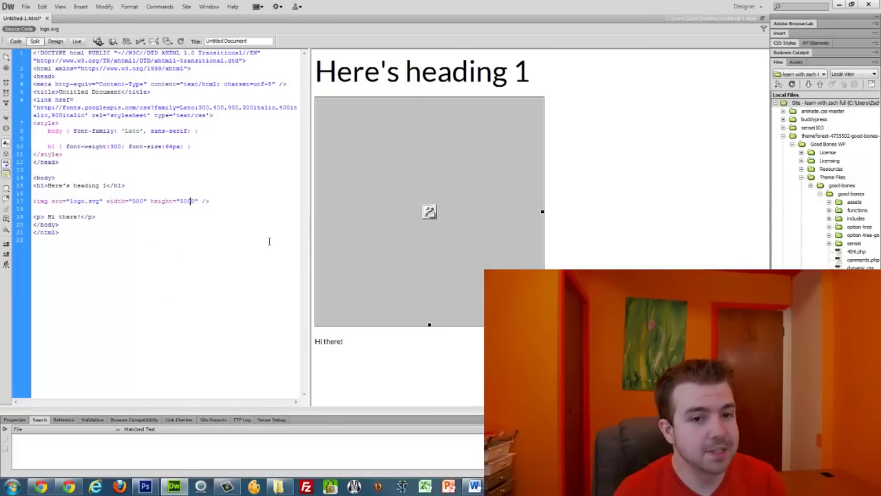
key(Left)
key(Left)
text(0)
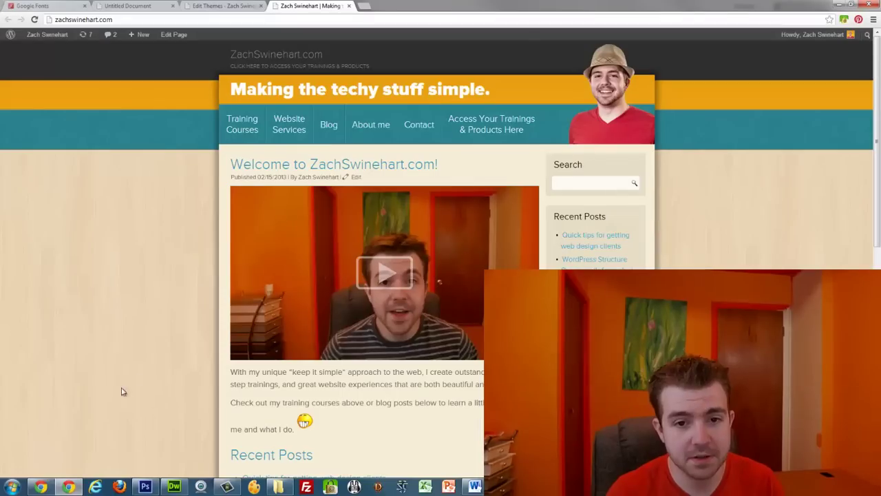
Reload Untitled-1.html and scroll across the 5000×5000 logo to check its edges.
click(41, 487)
key(F5)
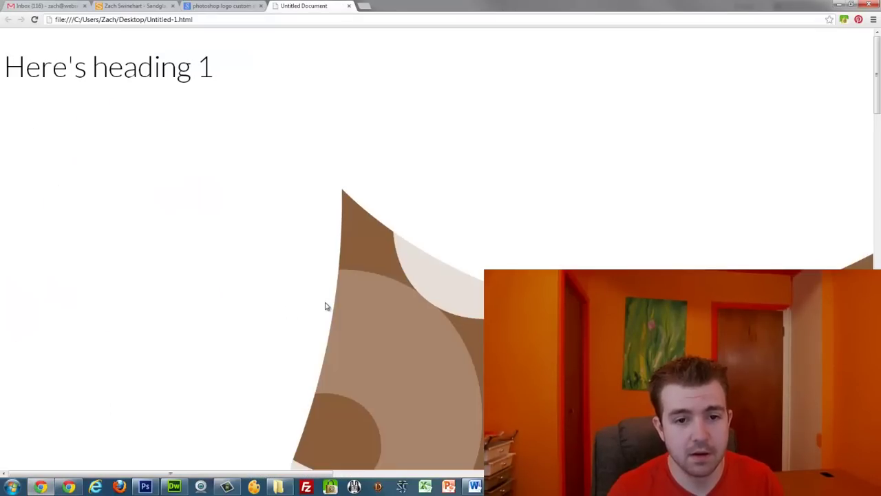
scroll(330, 301, down, 10)
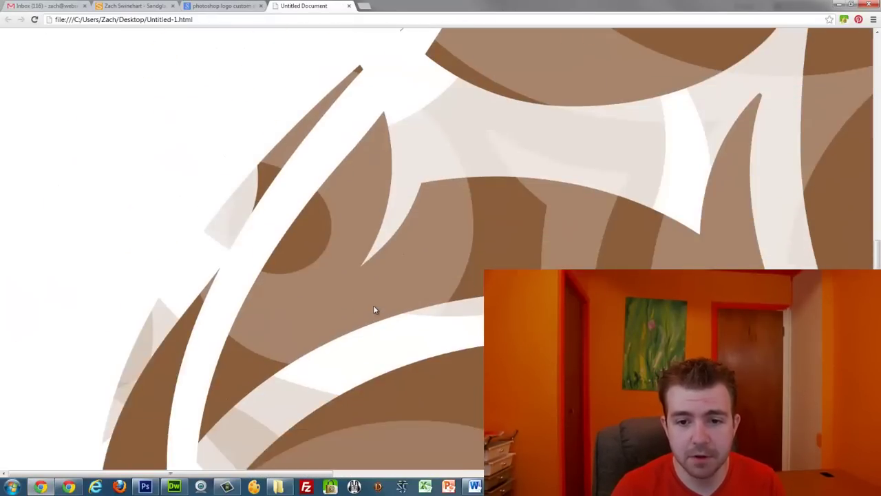
scroll(373, 309, down, 3)
drag(202, 473, 327, 344)
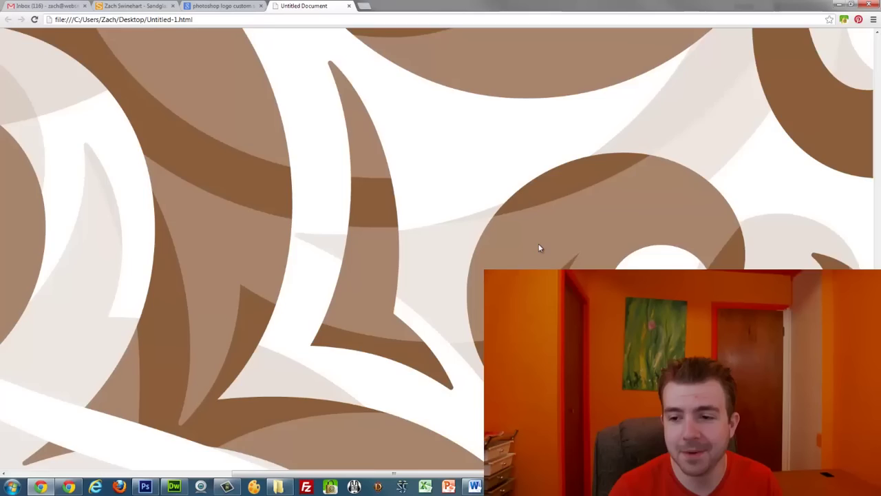
scroll(530, 251, down, 3)
scroll(518, 257, up, 3)
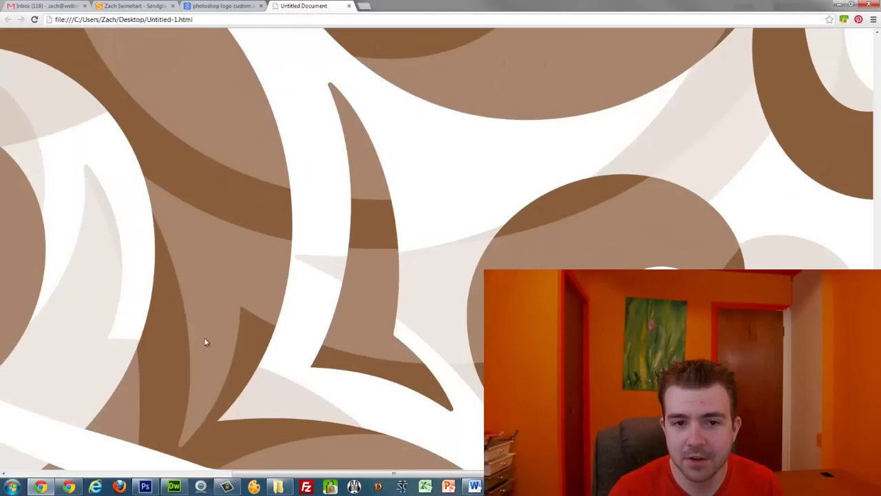
scroll(407, 296, down, 5)
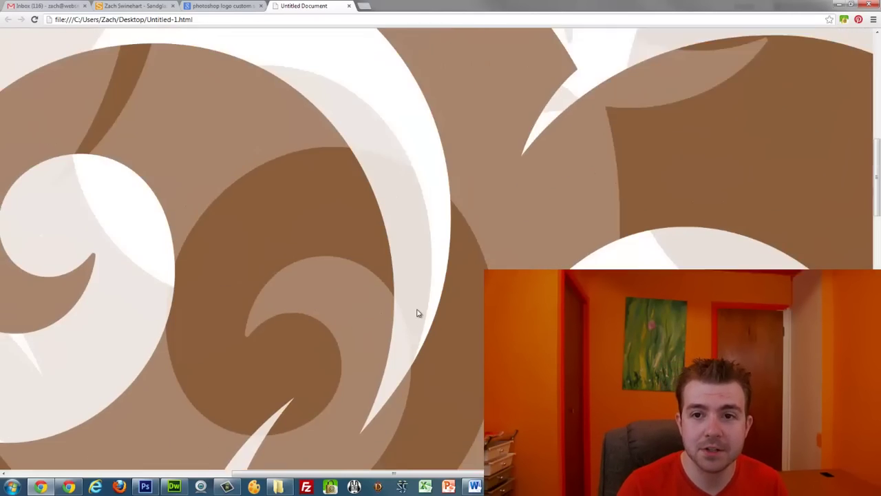
scroll(416, 313, up, 5)
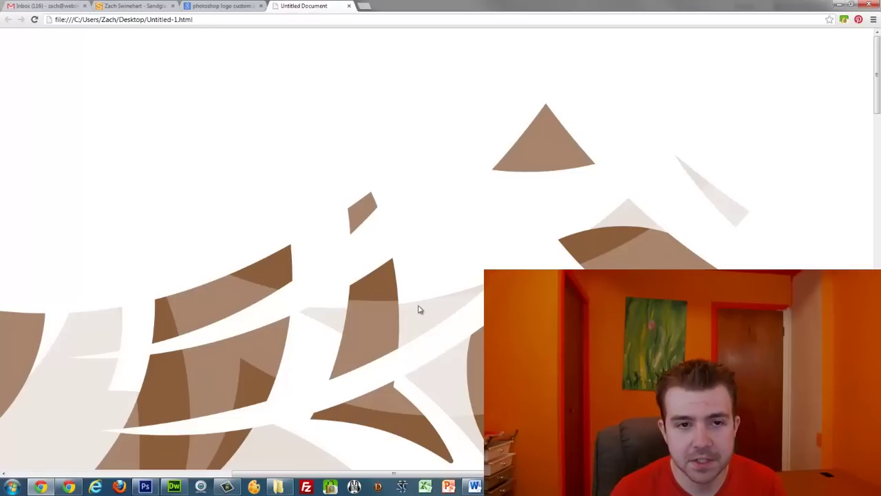